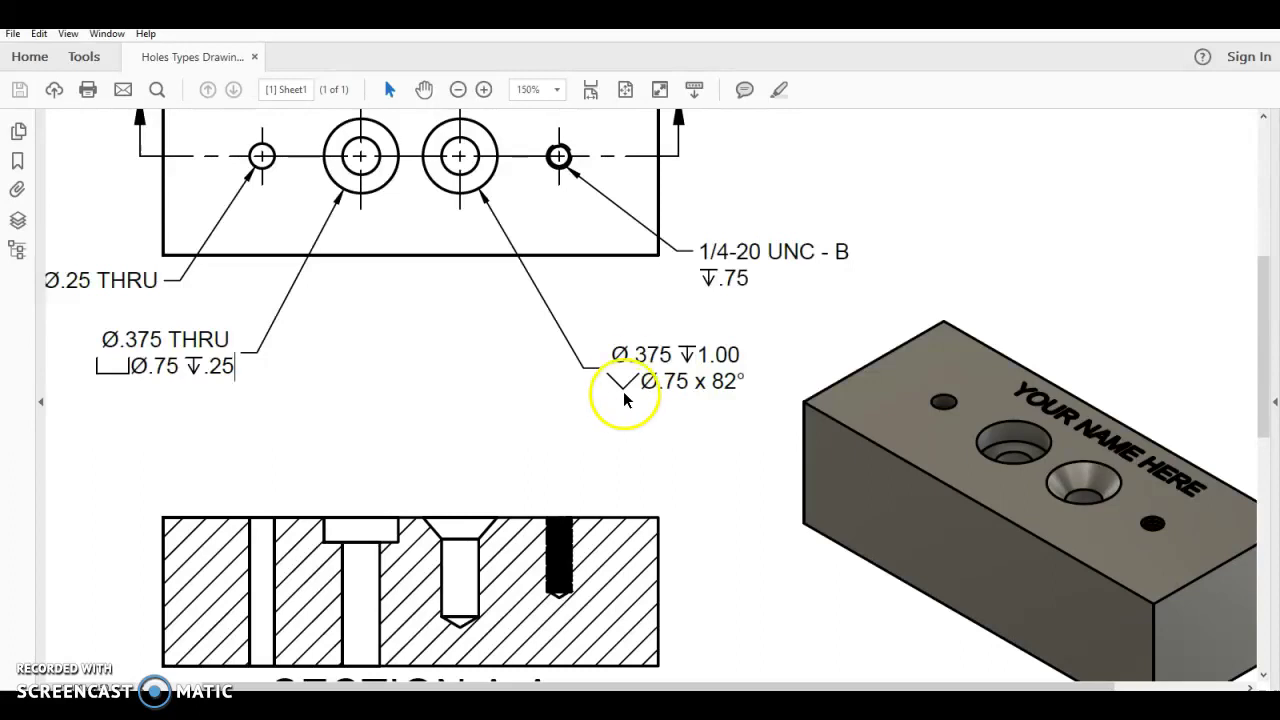
- Highlight the drawing callout values: Ø.375 hole, 1.00 depth, Ø.75 countersink, 82° angle
drag(611, 354, 648, 367)
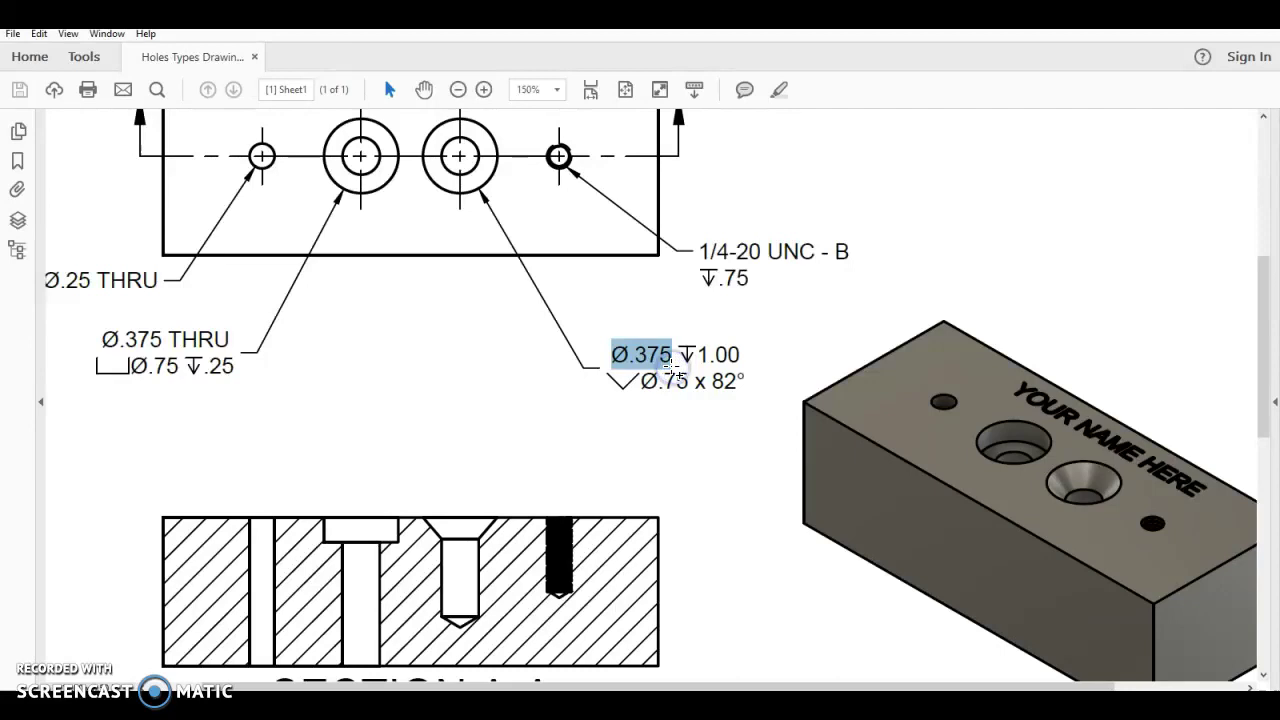
click(687, 355)
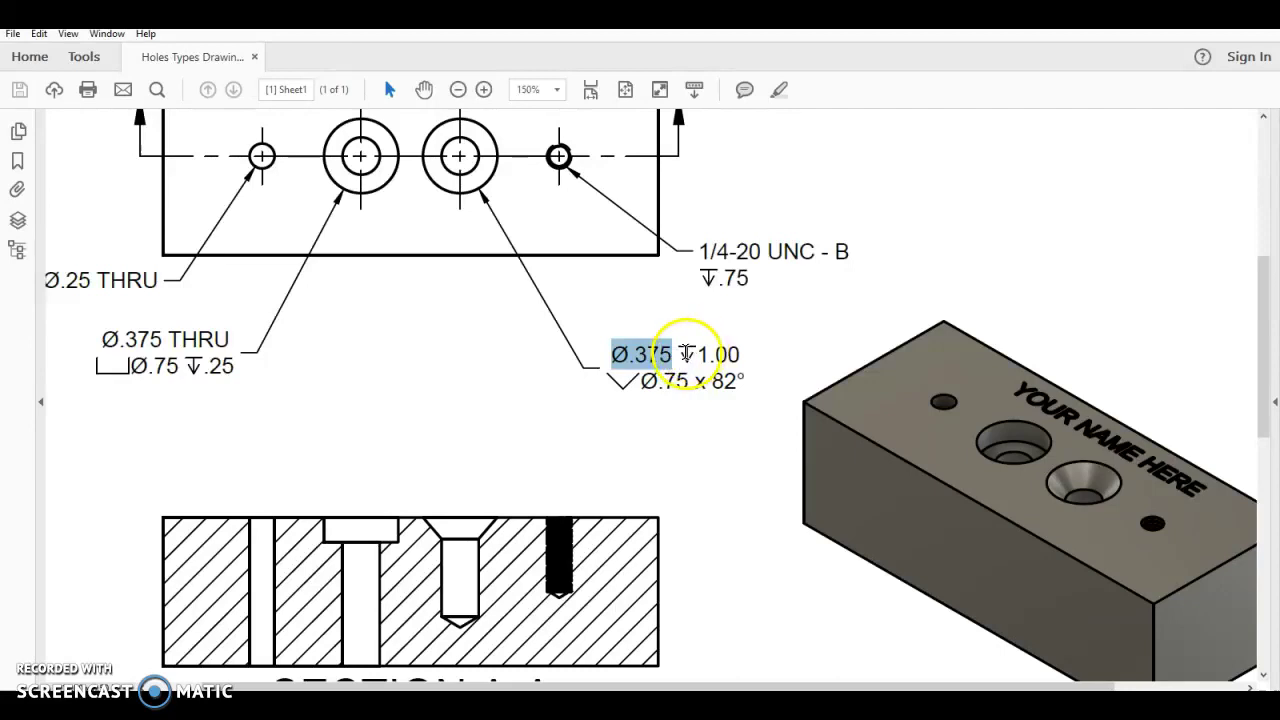
click(691, 357)
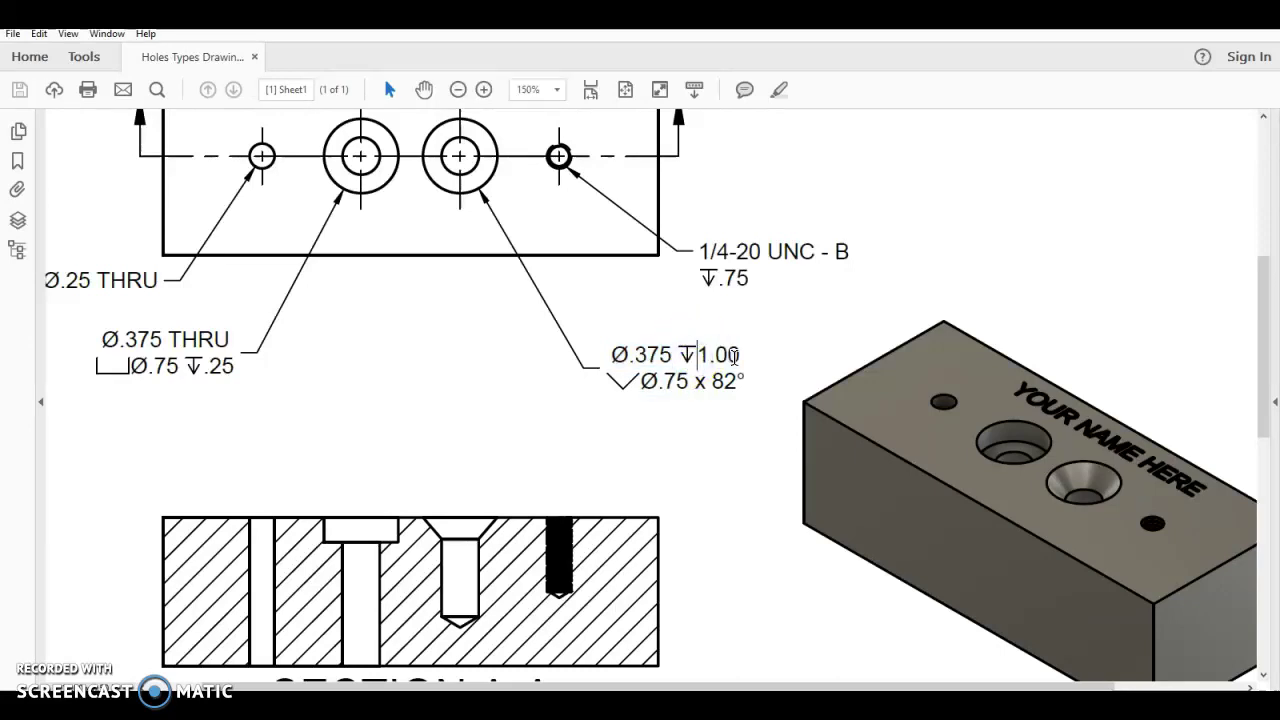
click(665, 355)
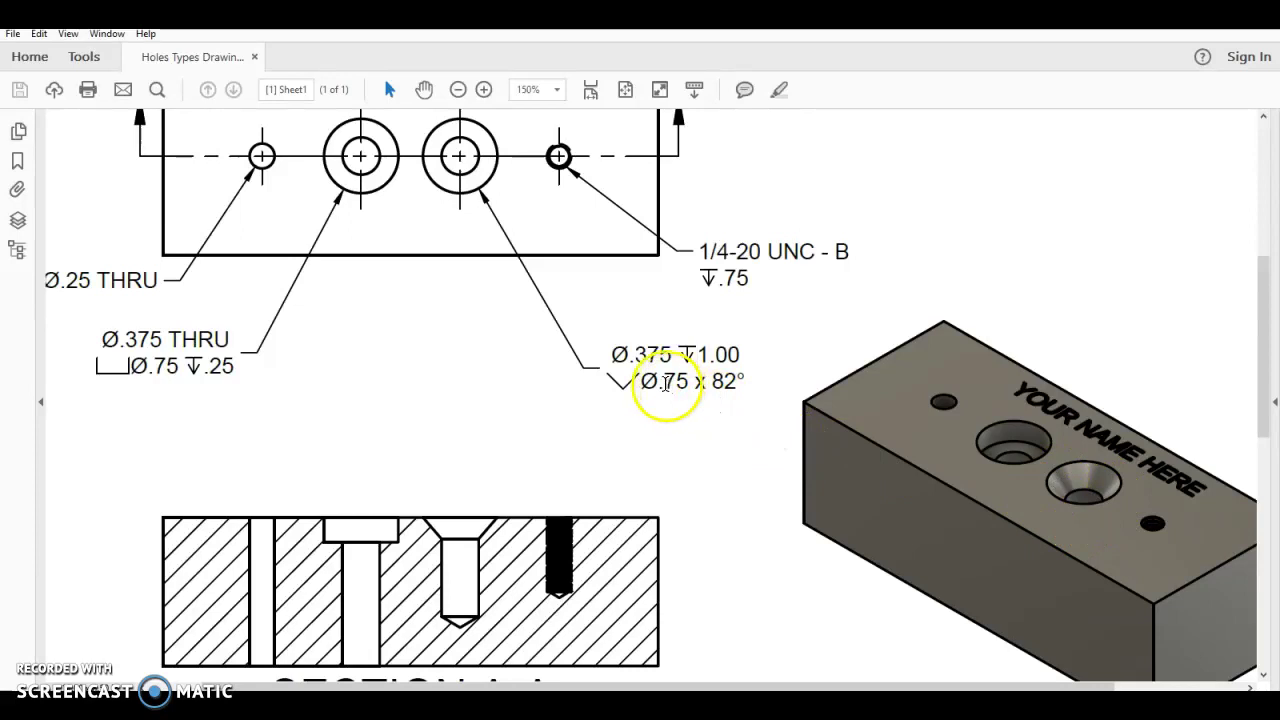
click(690, 381)
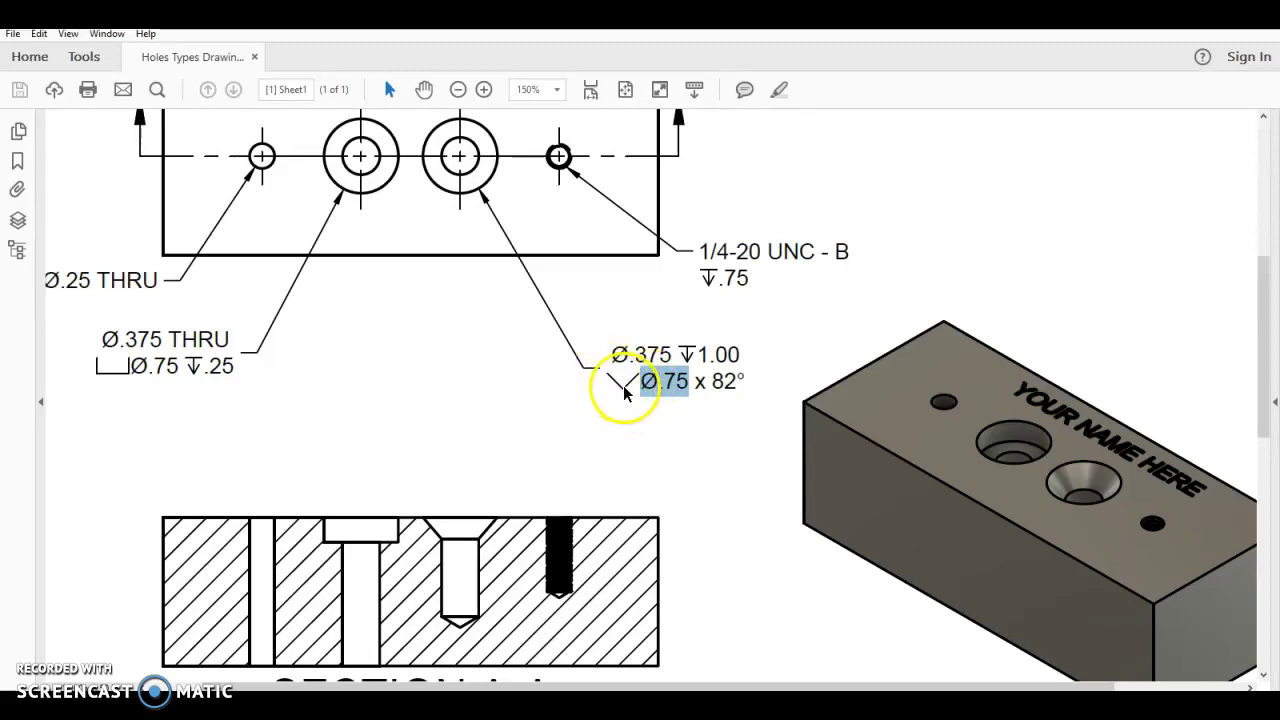
click(660, 413)
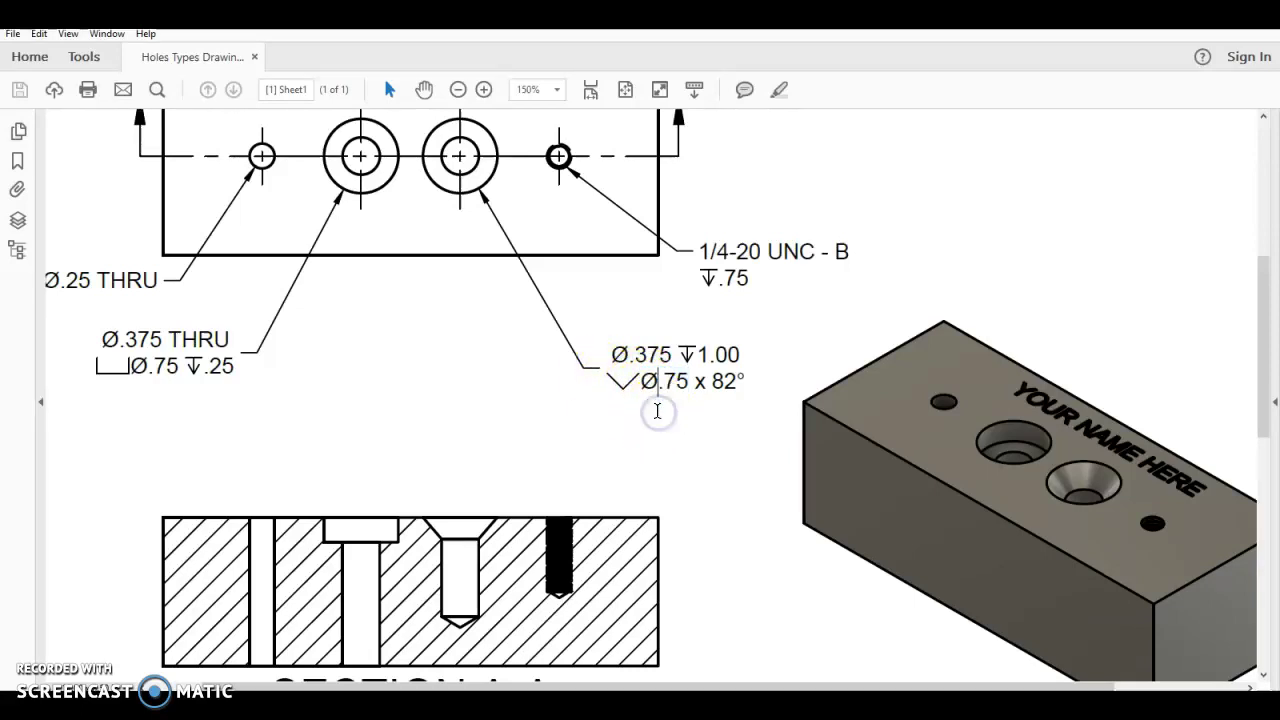
drag(694, 389, 740, 391)
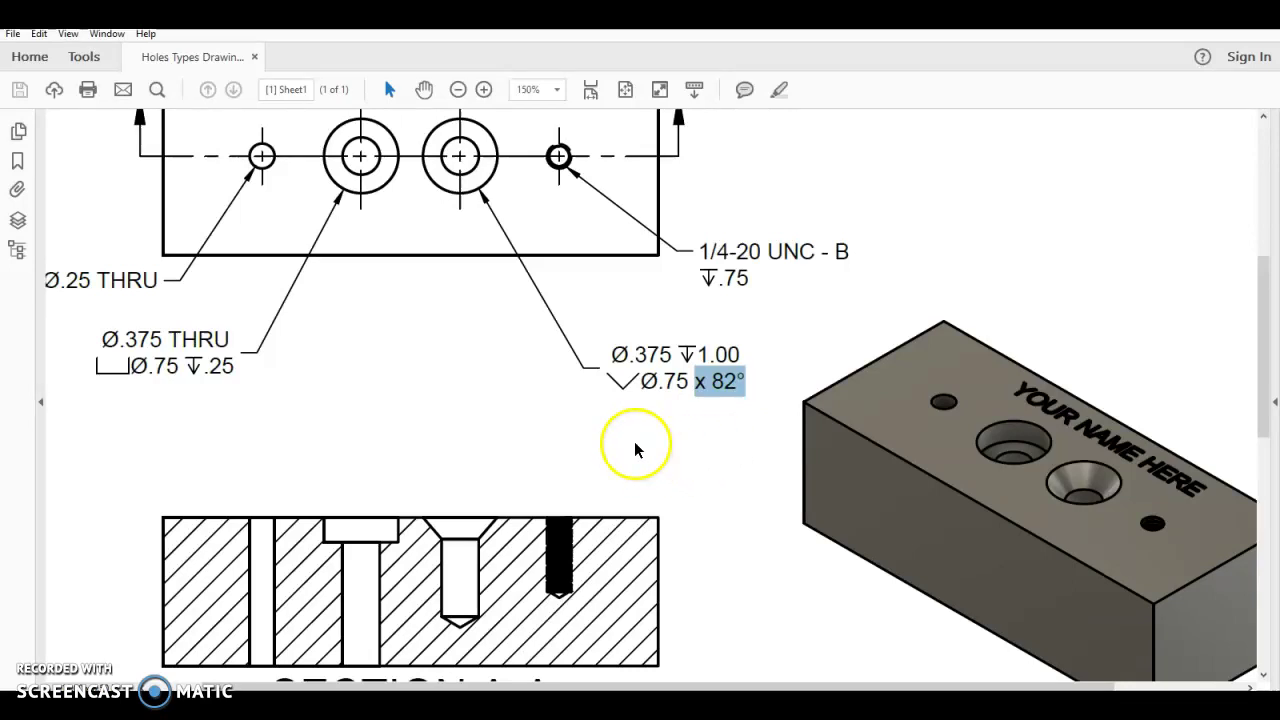
click(733, 448)
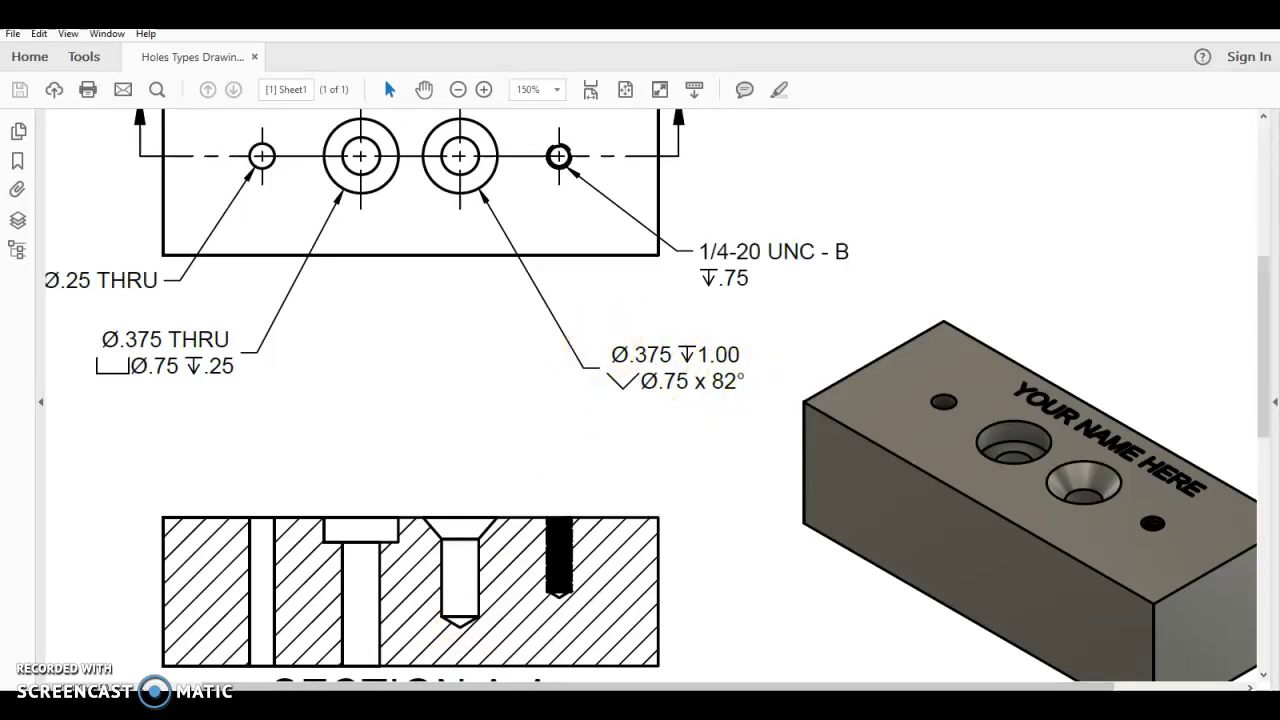
- Switch to the block model, toggle Sketch2's visibility off and on, and start a hole with H
key(alt+Tab)
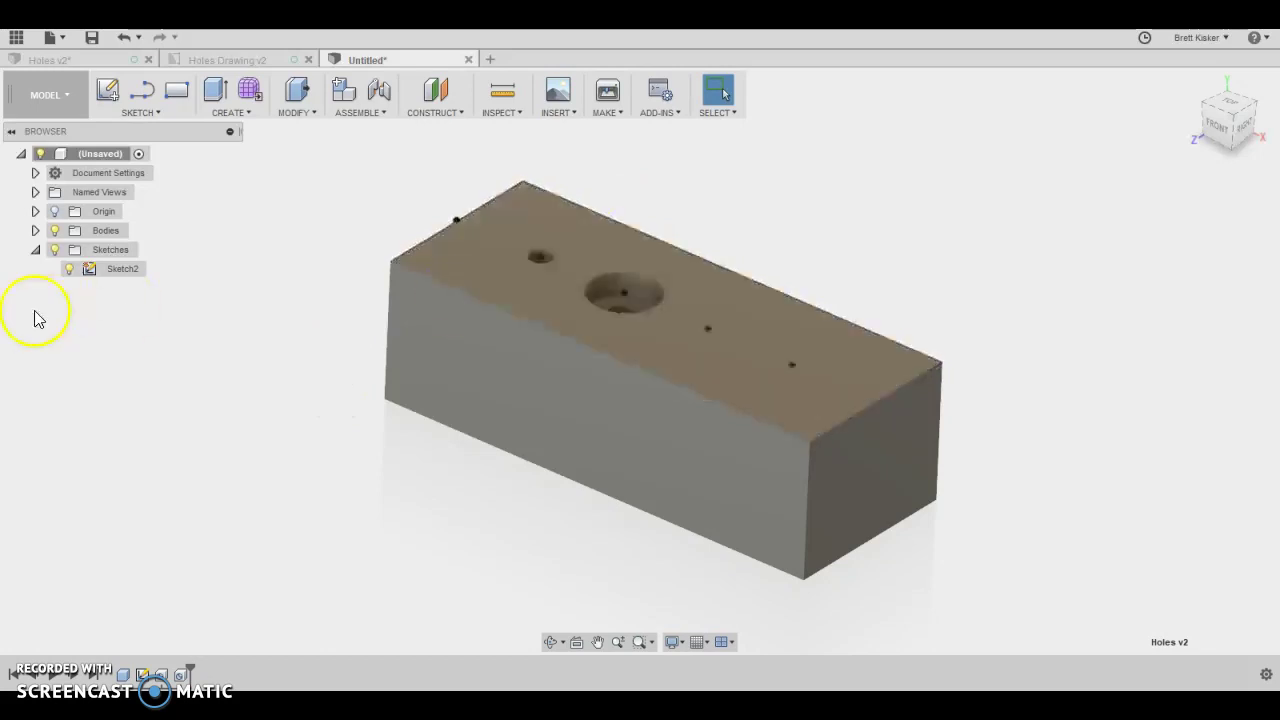
click(68, 268)
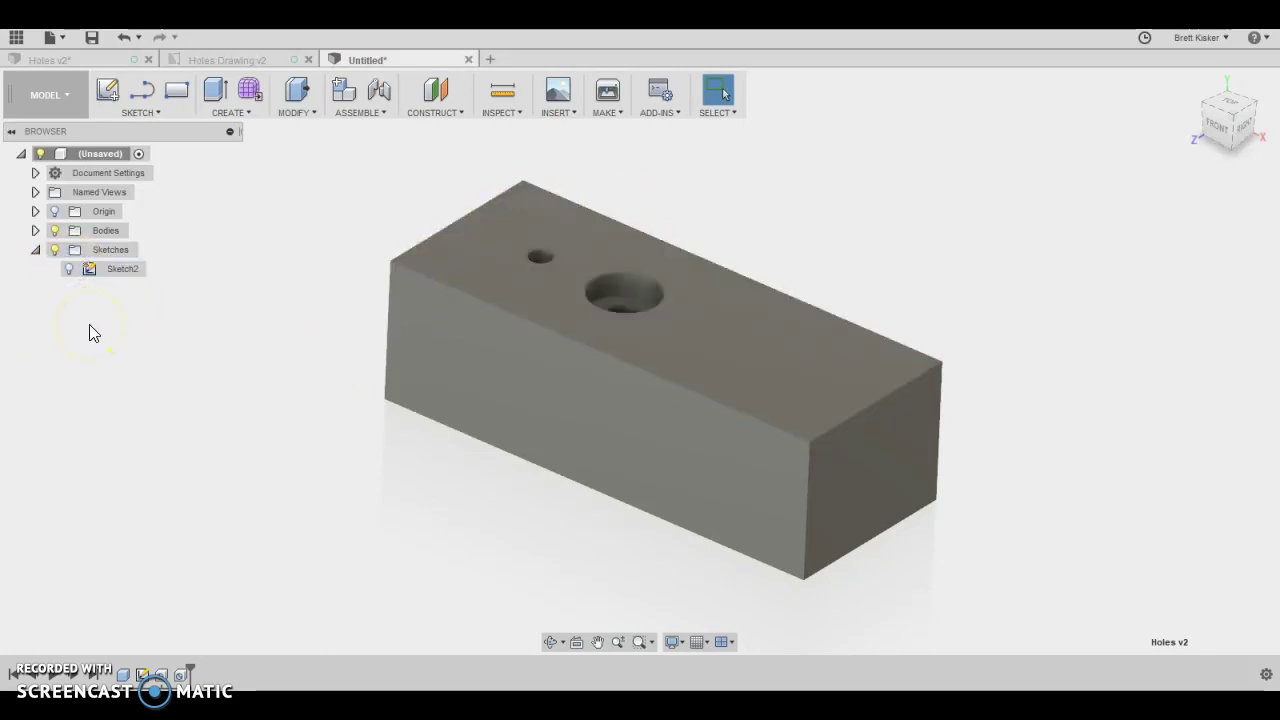
click(68, 269)
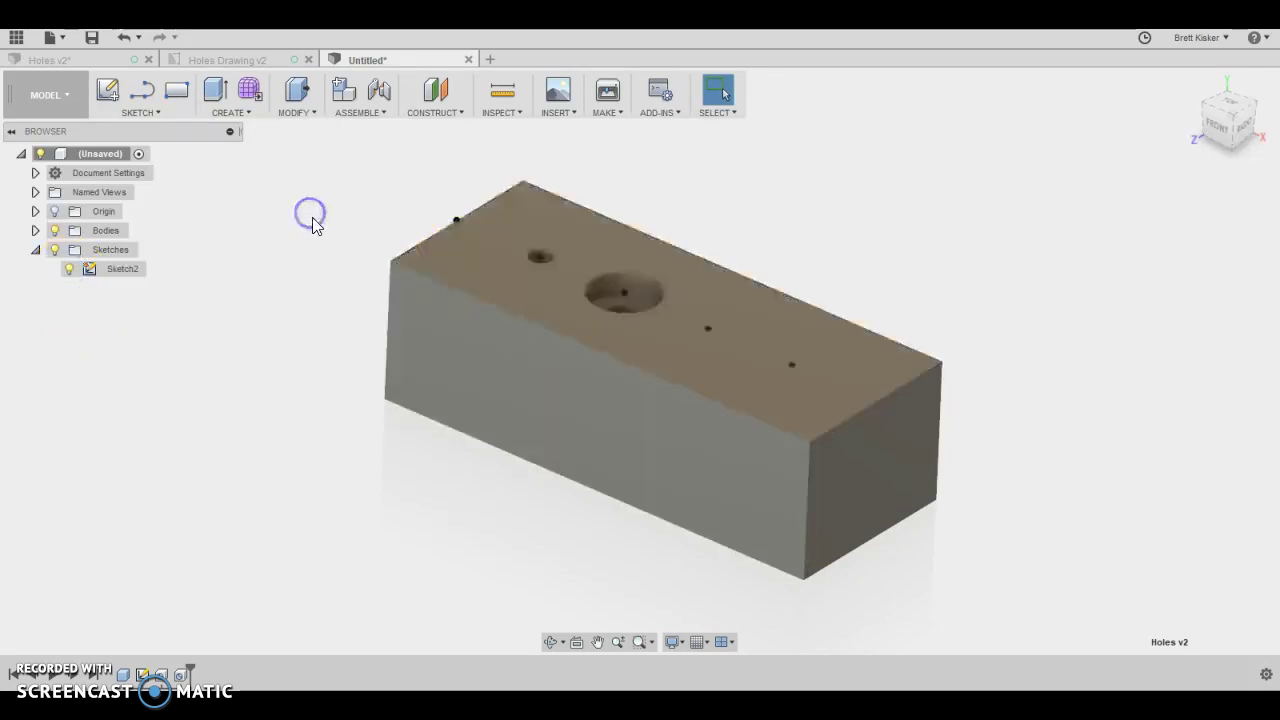
key(h)
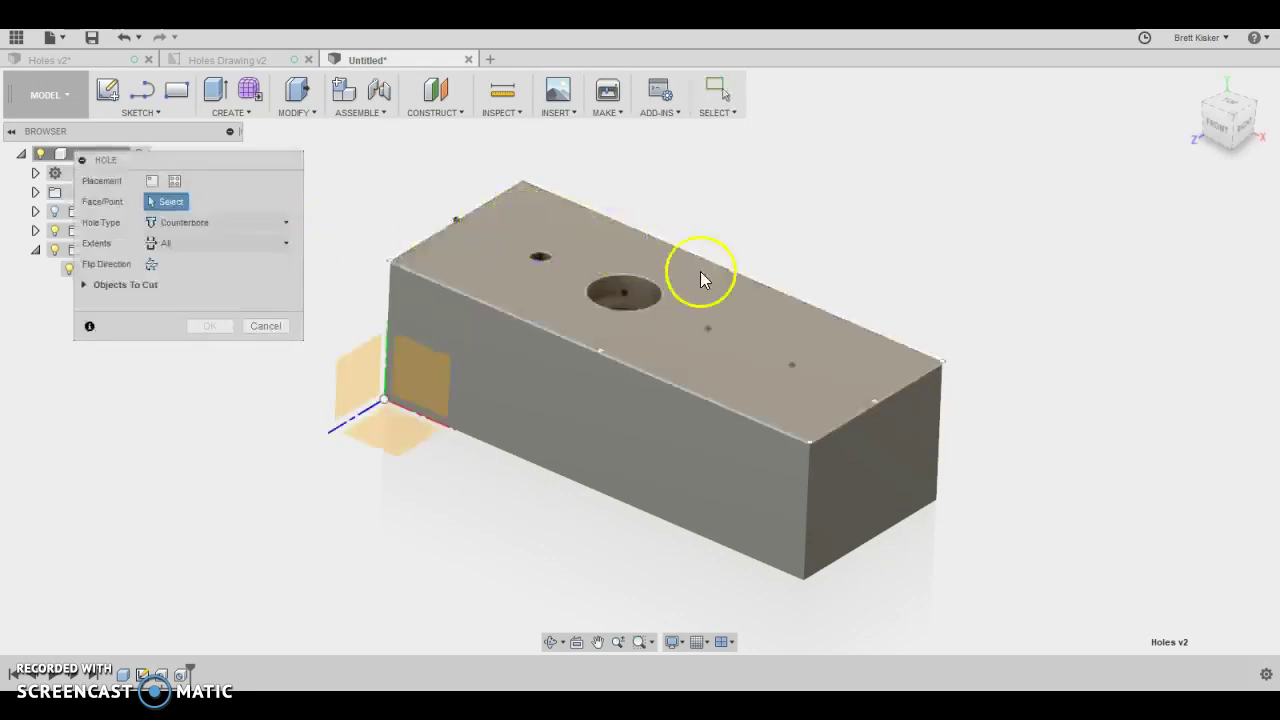
- Place the hole on the top-face sketch point as a Countersink type, 0.375 in diameter, 82° angle
click(707, 330)
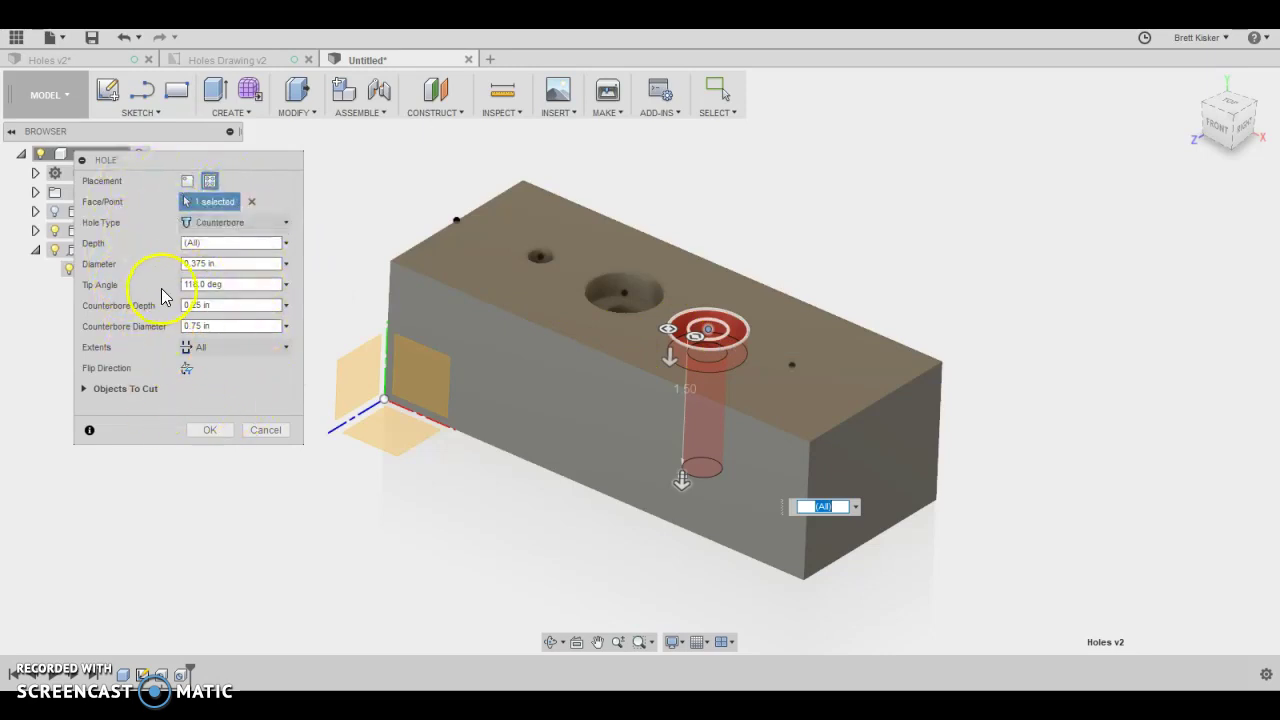
click(211, 225)
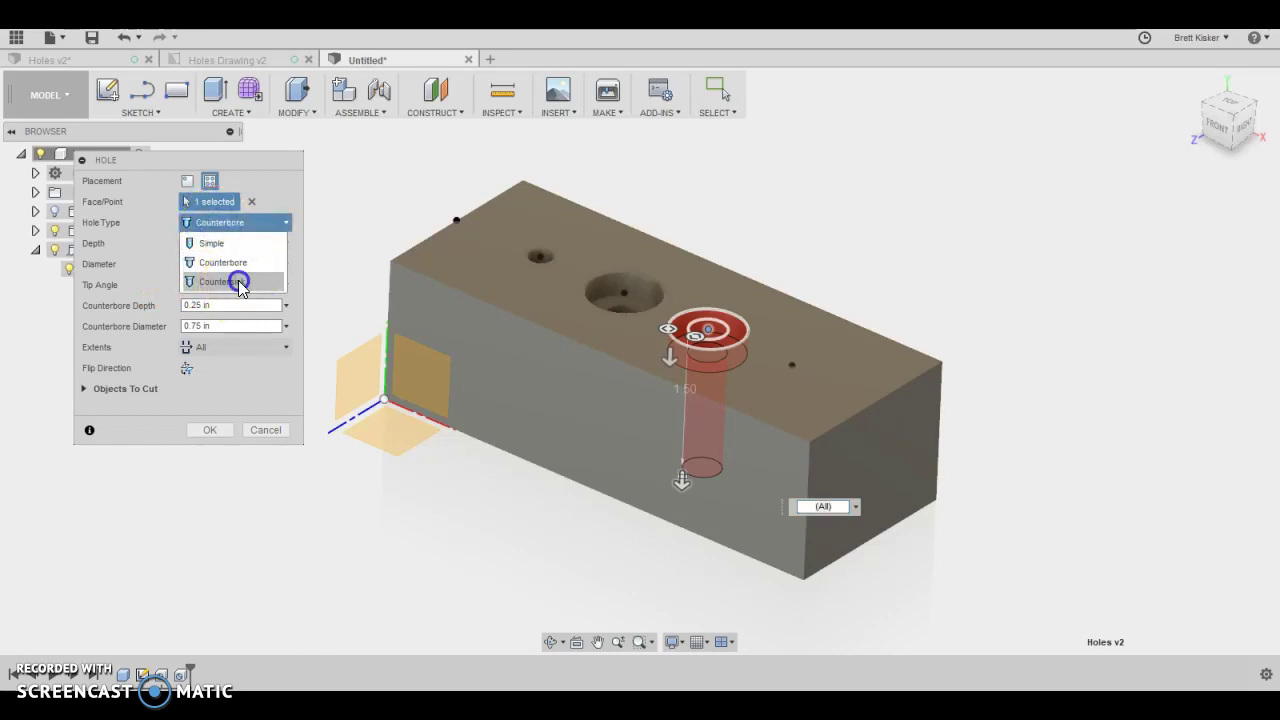
click(240, 284)
click(226, 243)
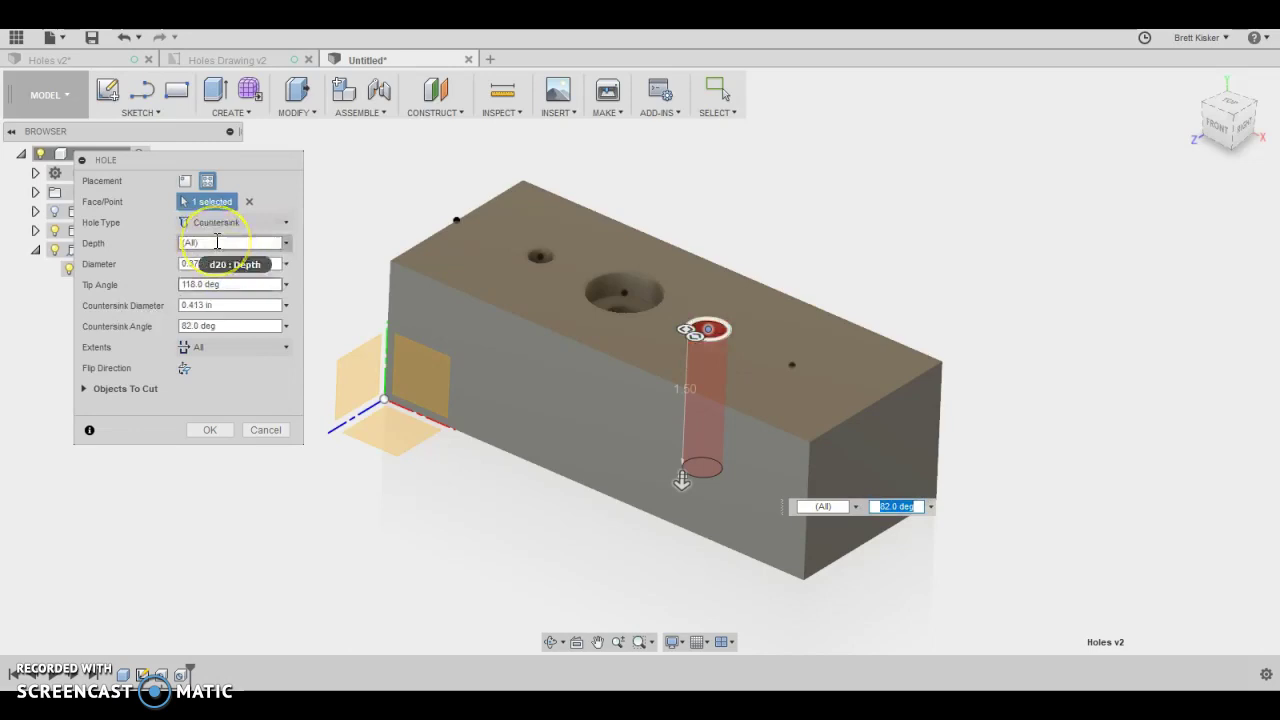
click(230, 284)
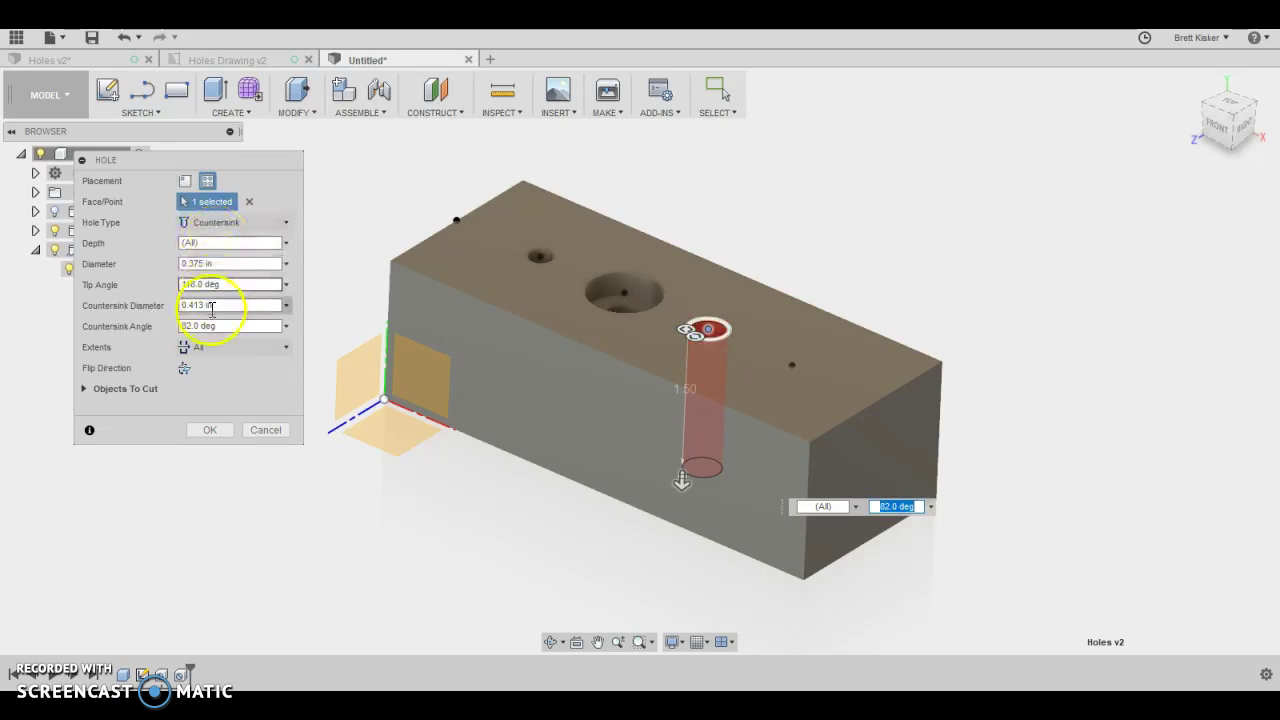
click(210, 350)
- Set the hole extents to Distance with a 1 in depth and view the block from the front
click(210, 350)
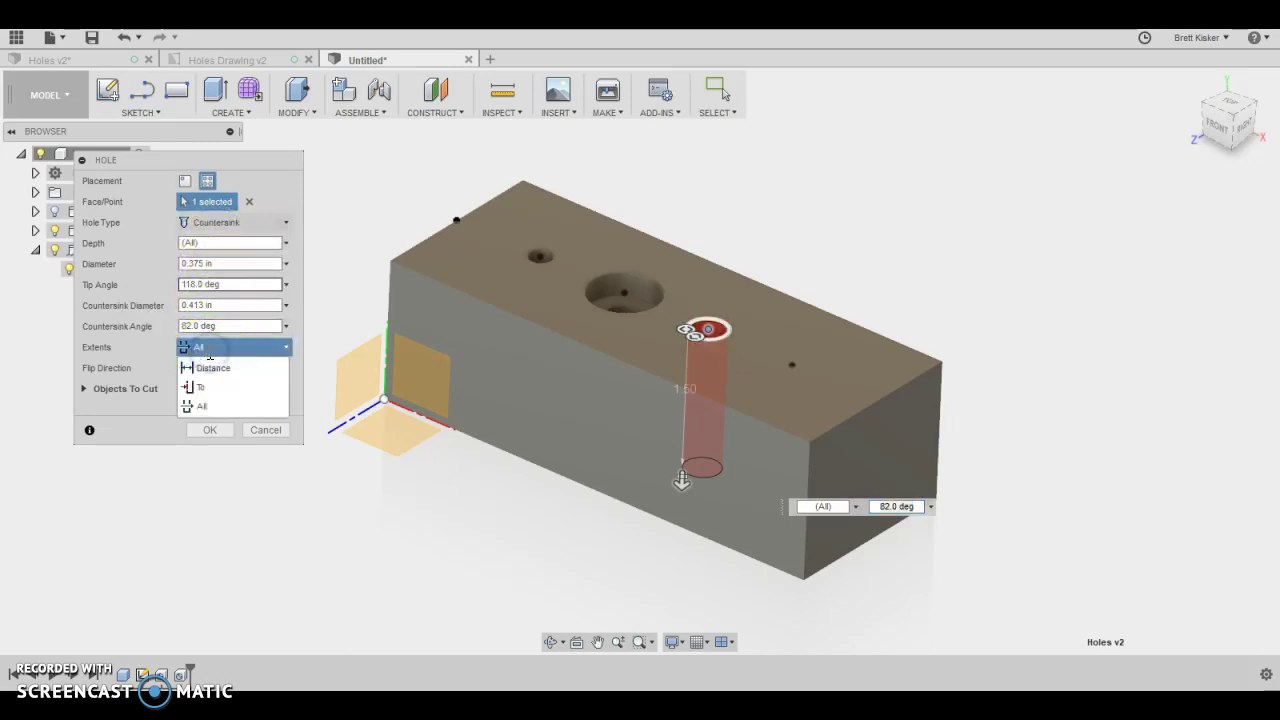
click(216, 370)
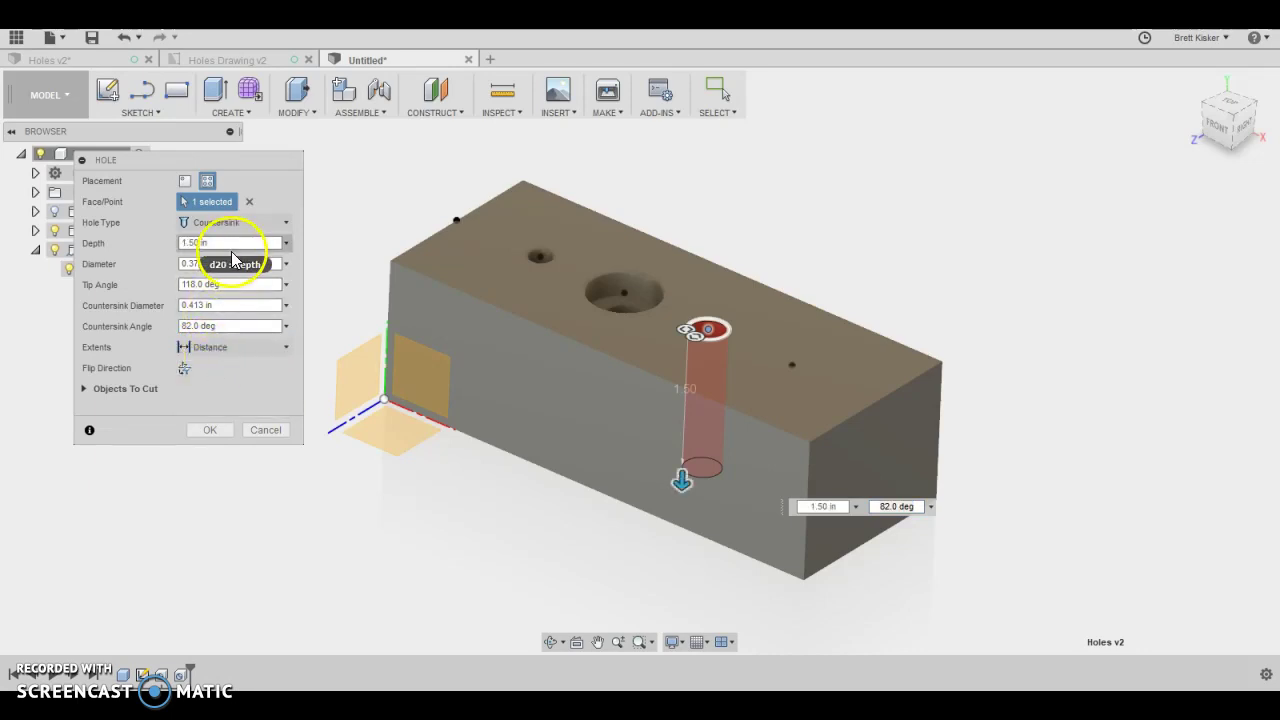
click(229, 245)
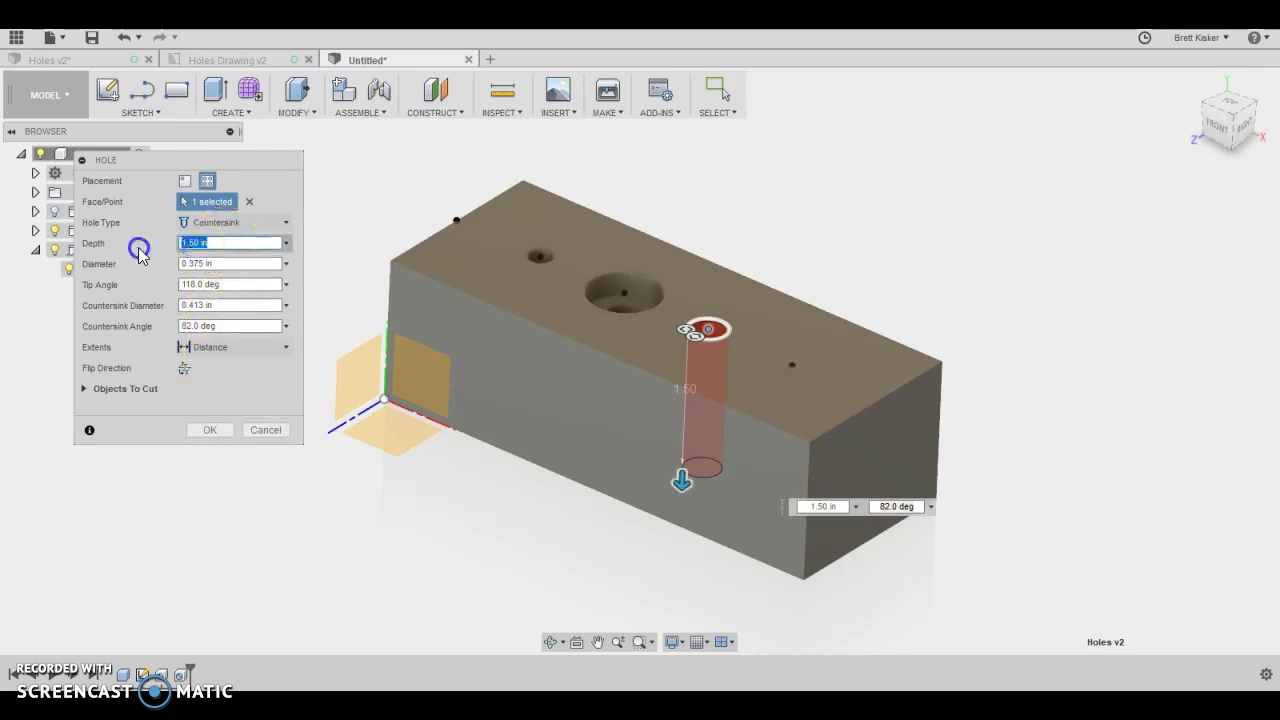
text(1)
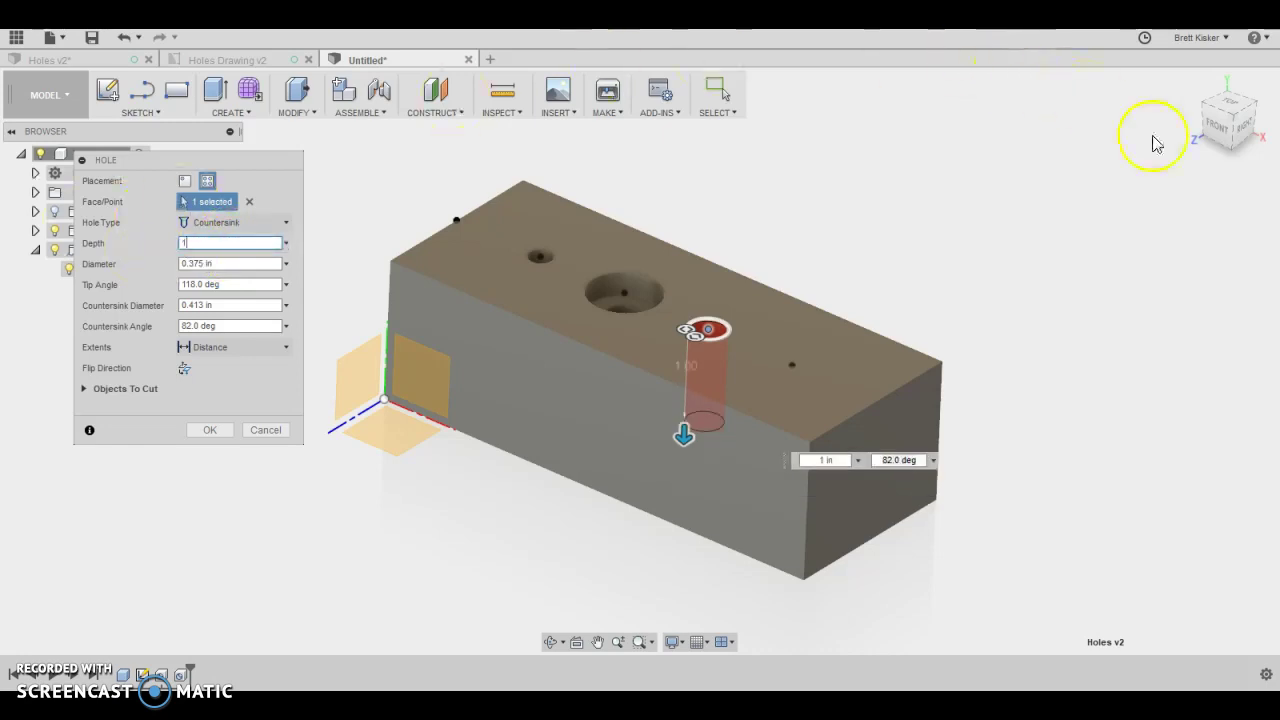
click(1235, 148)
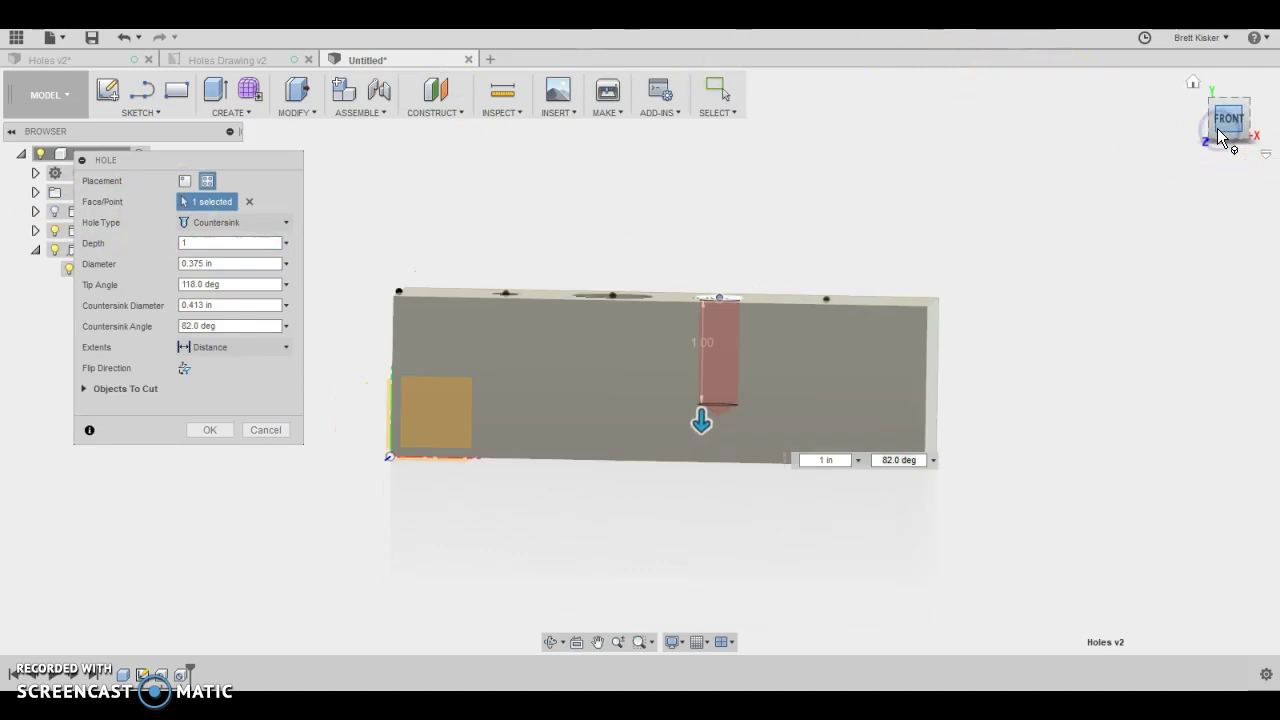
click(1194, 80)
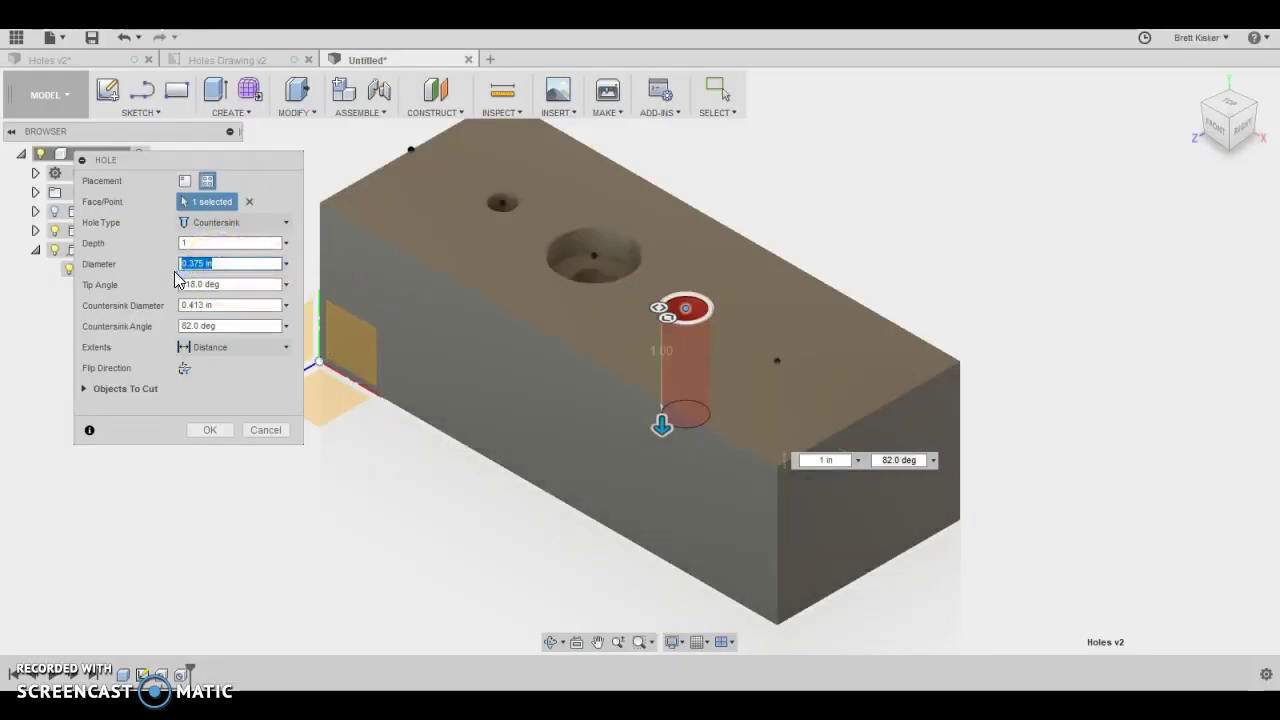
click(1215, 135)
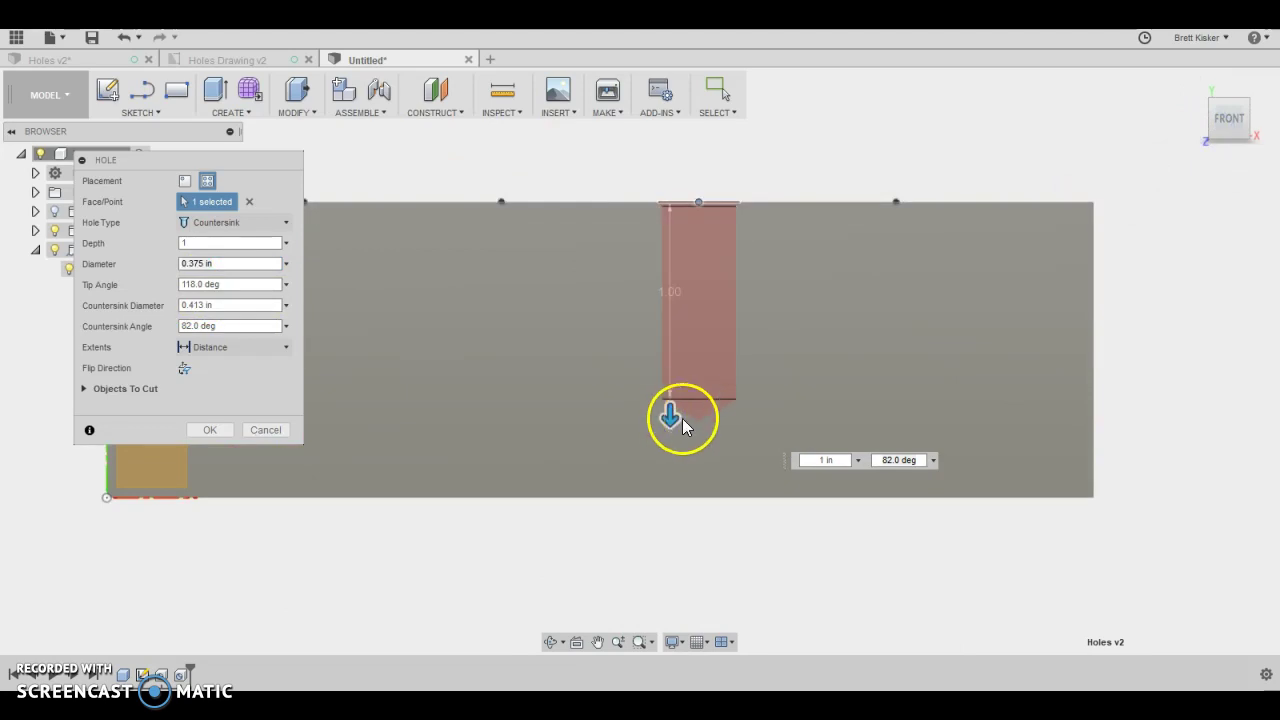
click(1203, 90)
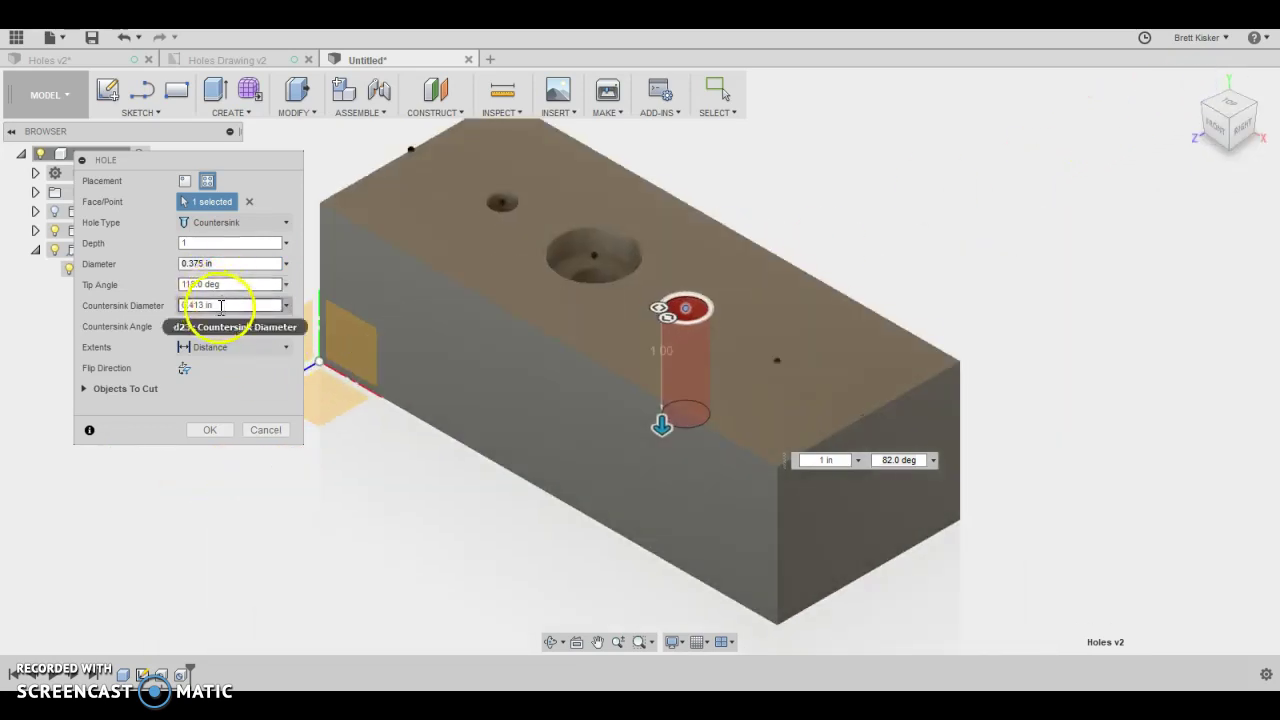
- Enter a .75 countersink diameter, keep the 82° angle, and create the countersunk hole
drag(222, 305, 137, 308)
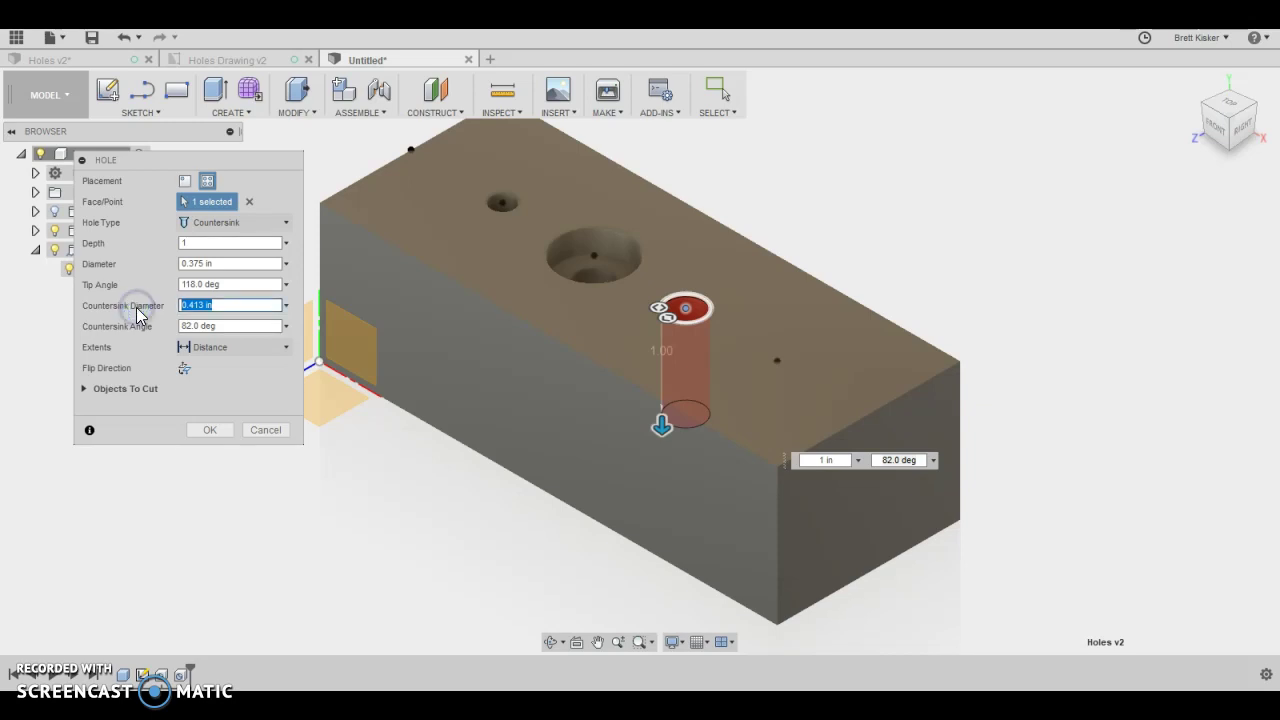
text(.75)
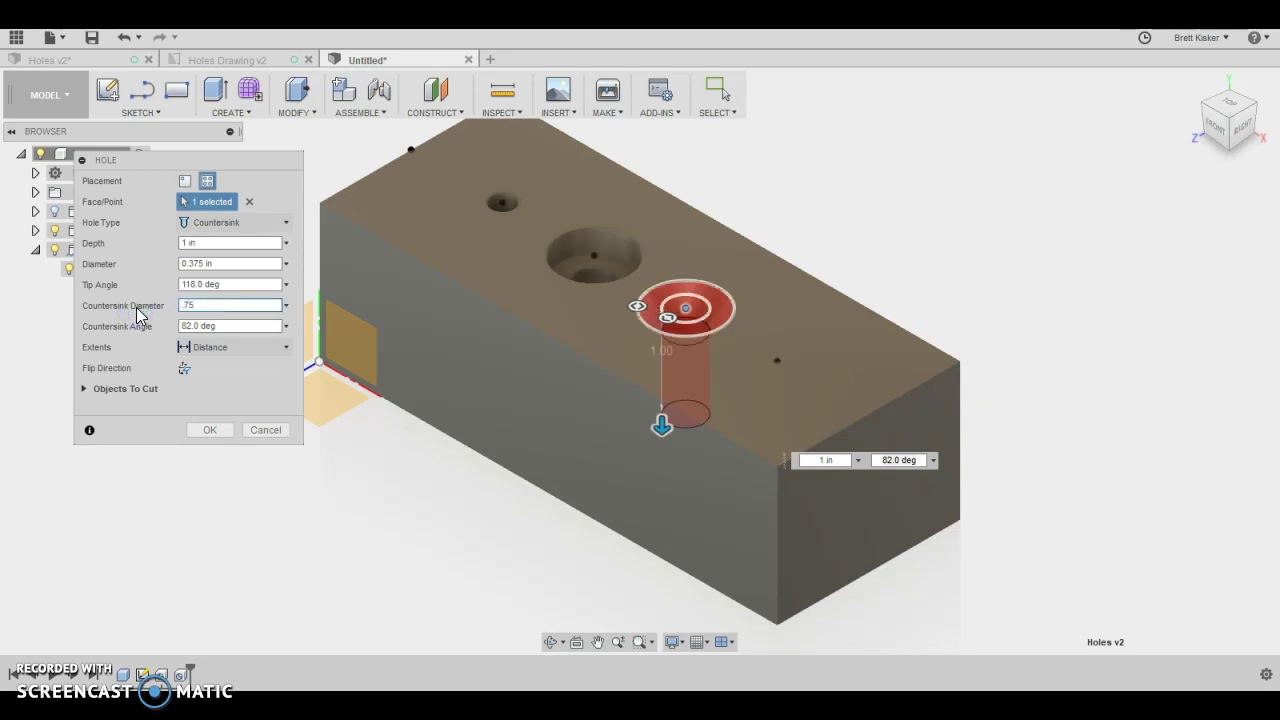
mouse_move(134, 308)
mouse_down()
mouse_move(112, 330)
mouse_move(171, 341)
mouse_up()
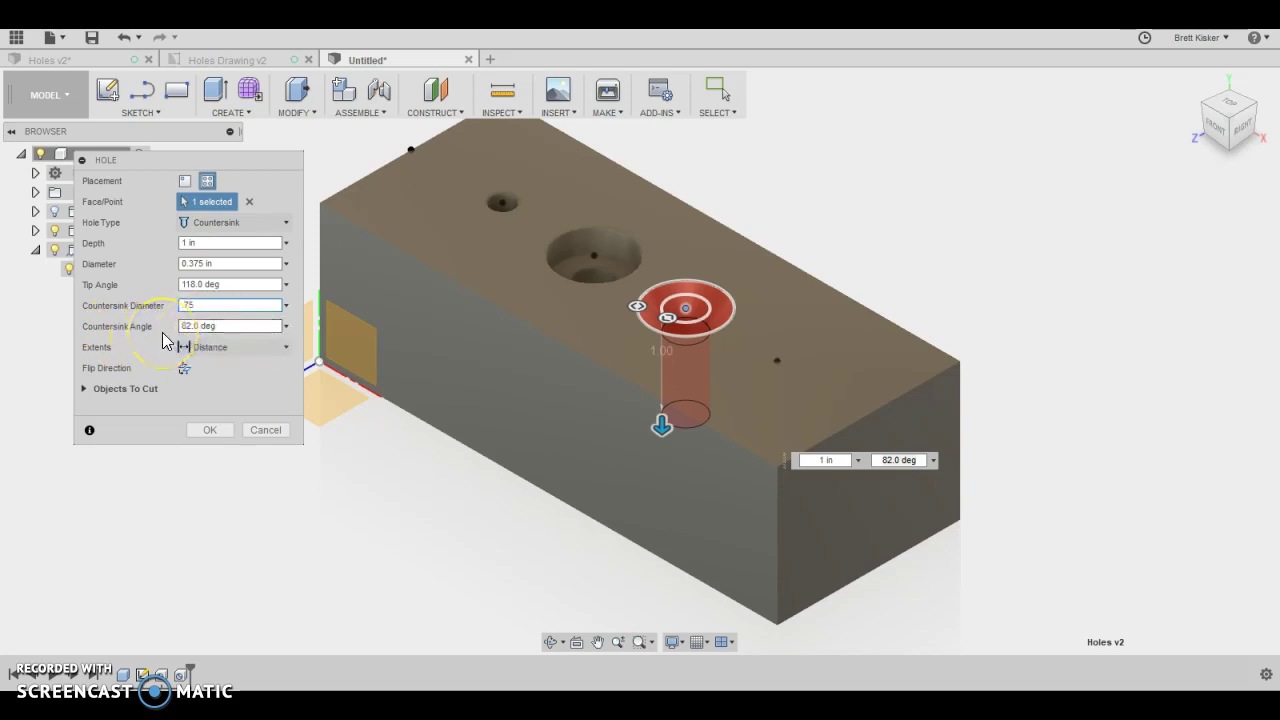
click(218, 433)
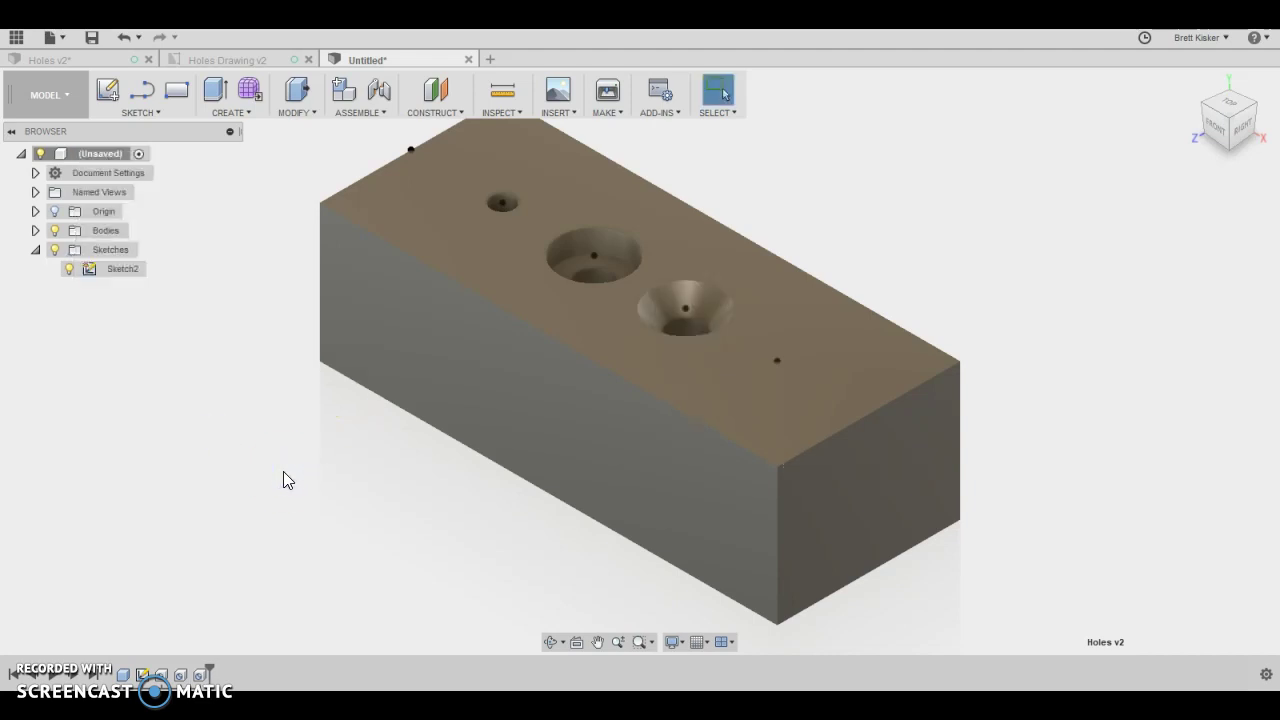